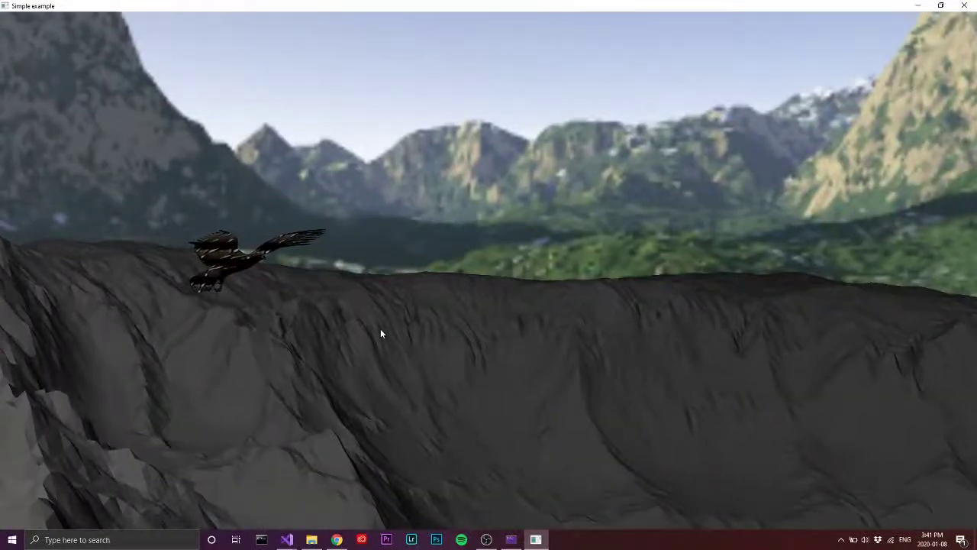
Step: Show the red bounding boxes and cyan collision spheres around the eagle and terrain with space
key(space)
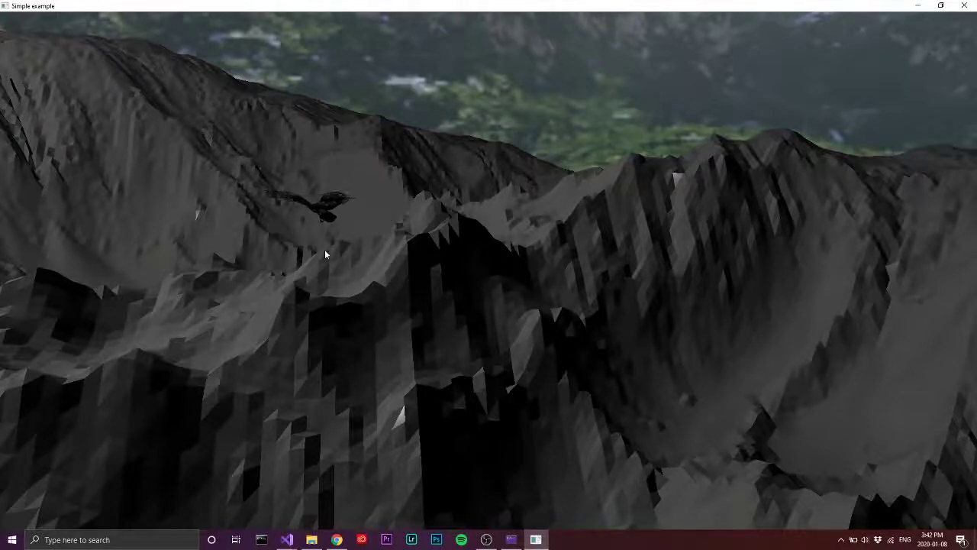
Step: Orbit the camera closer around the eagle, then tilt up toward the ridge and sky
drag(325, 249, 288, 237)
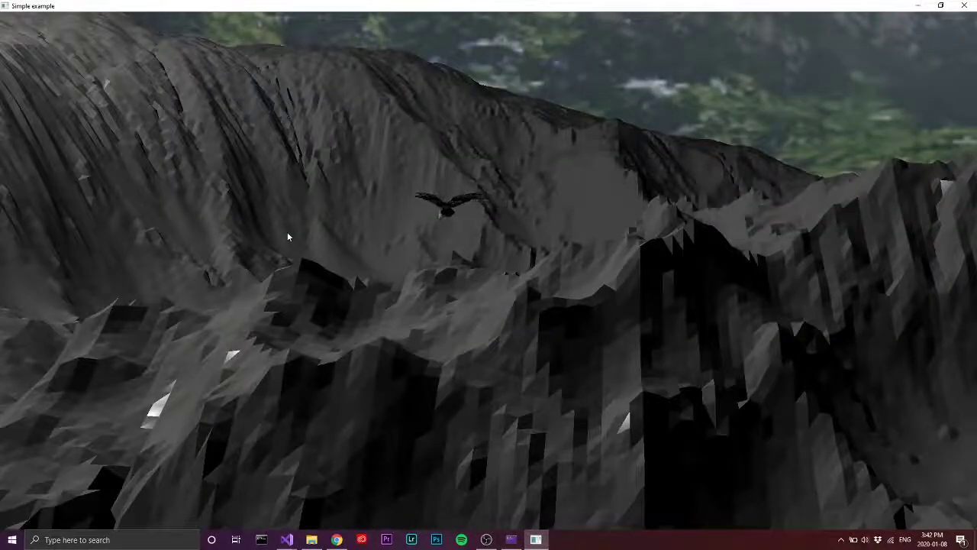
drag(287, 233, 305, 231)
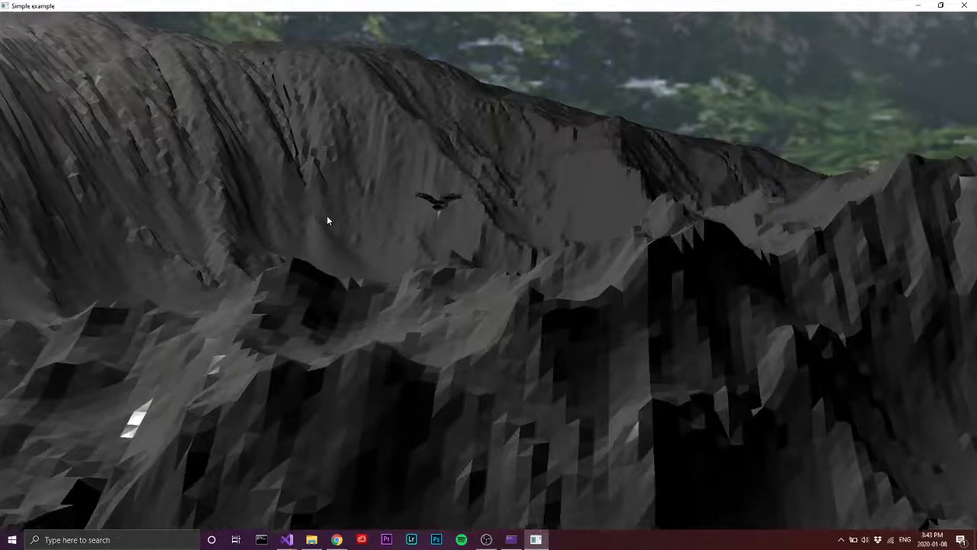